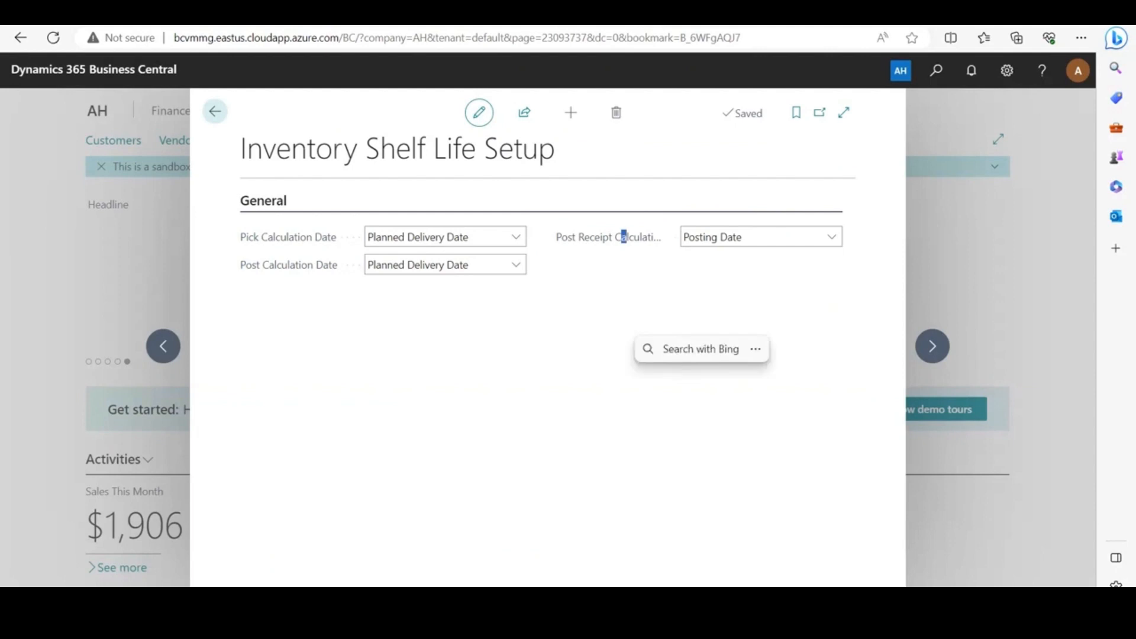
Select Posting Date as the post receipt calculation date in the Inventory Shelf Life Setup and close the setup
click(628, 238)
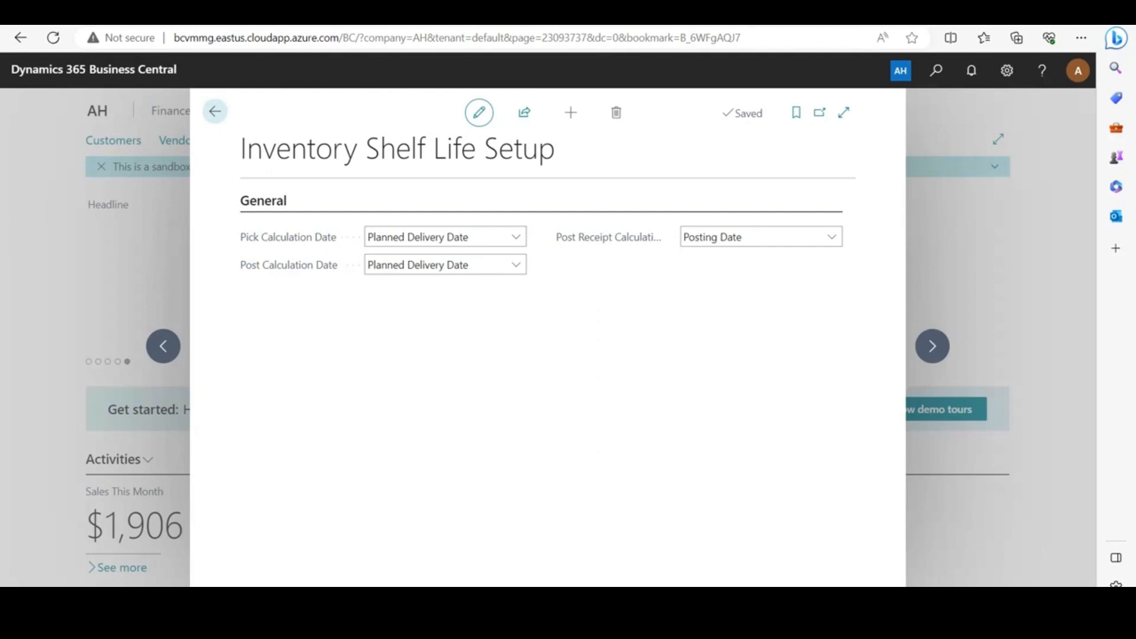
click(831, 237)
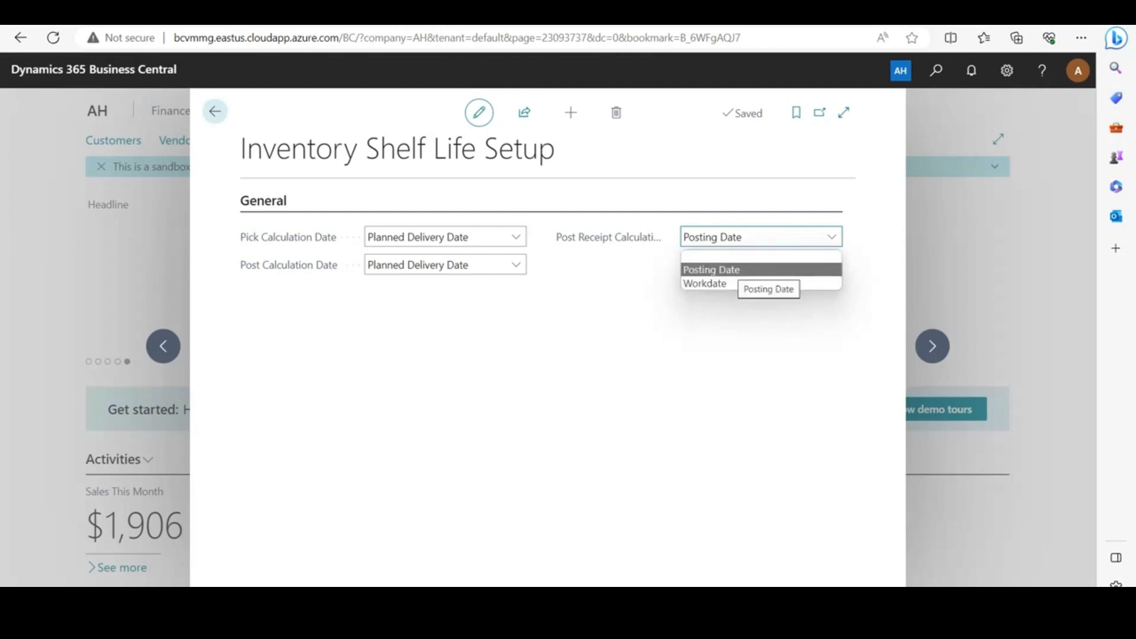
click(738, 270)
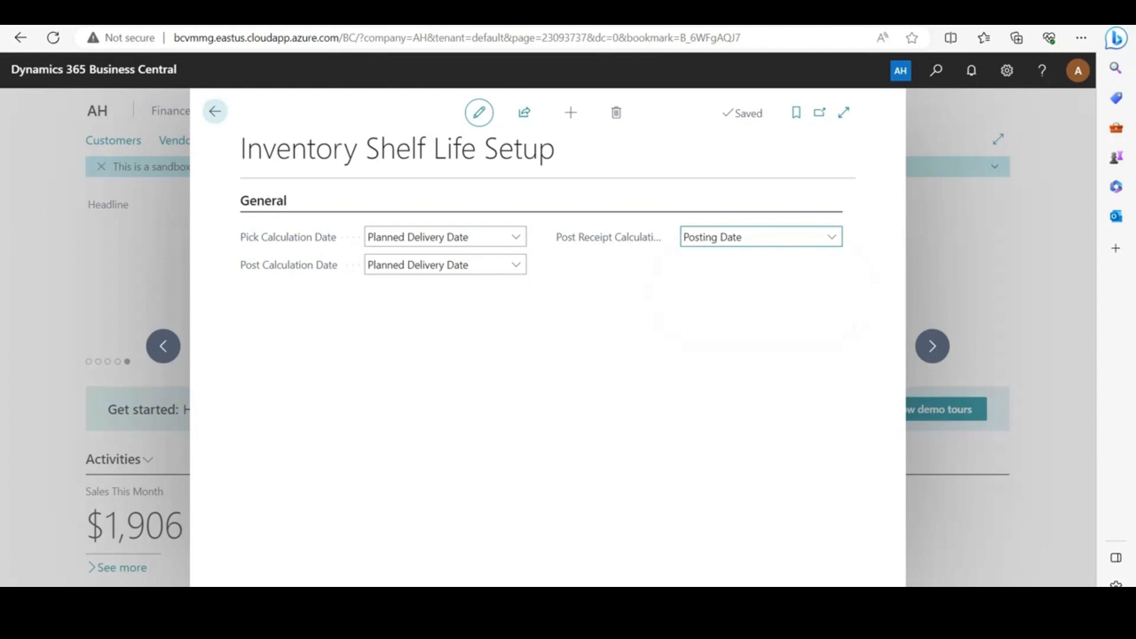
click(214, 111)
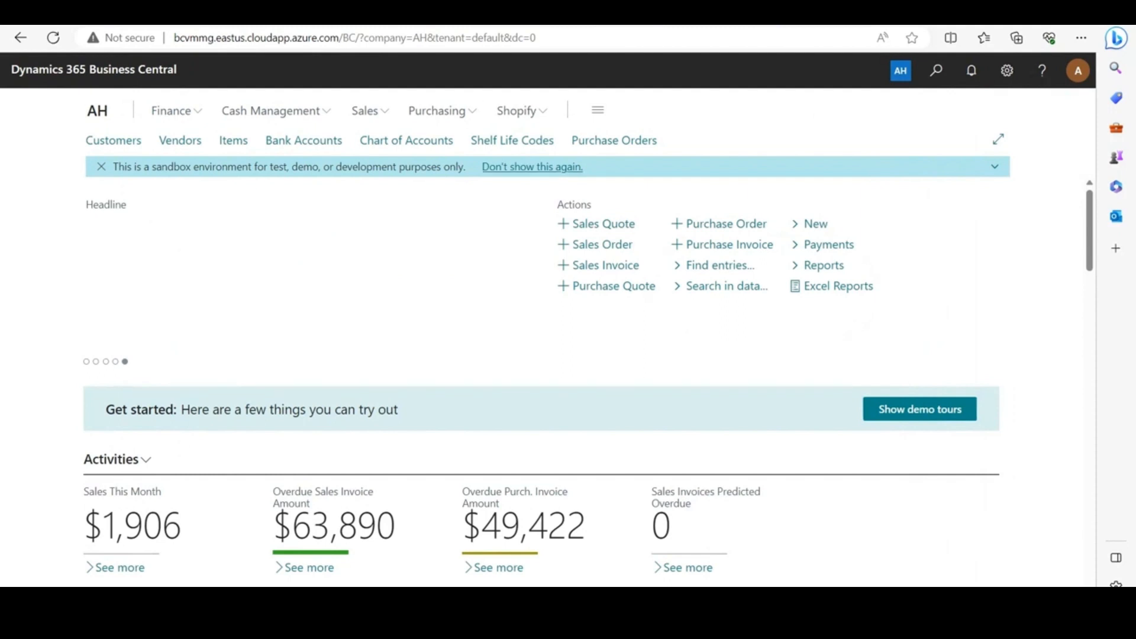
Add a new shelf life code named SL 40D to the Shelf Life Codes list
click(512, 140)
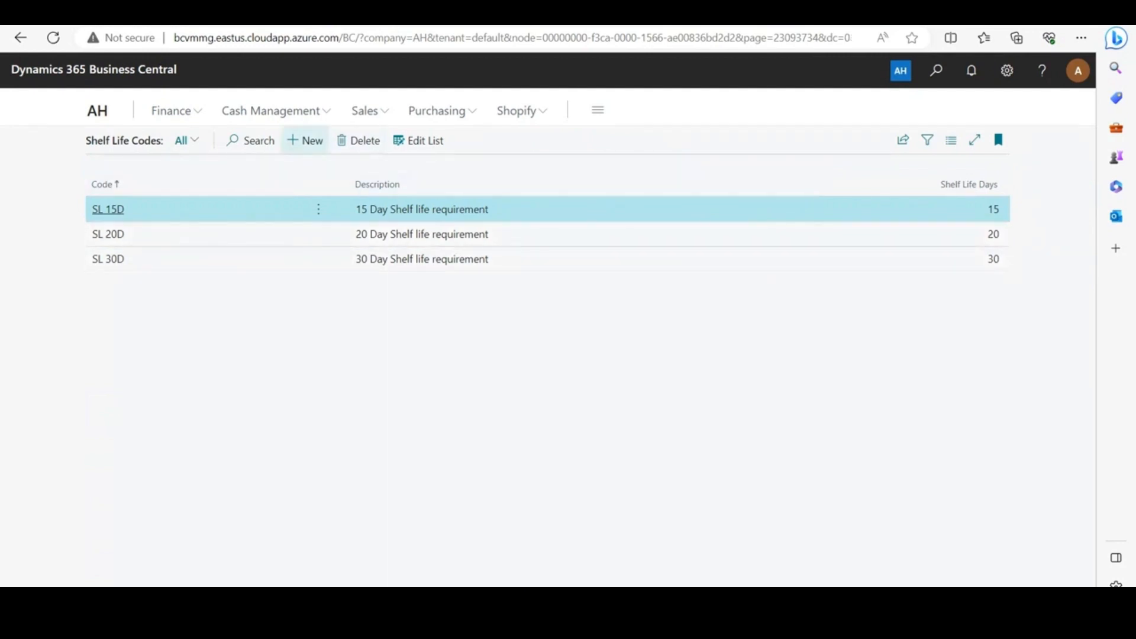
click(305, 140)
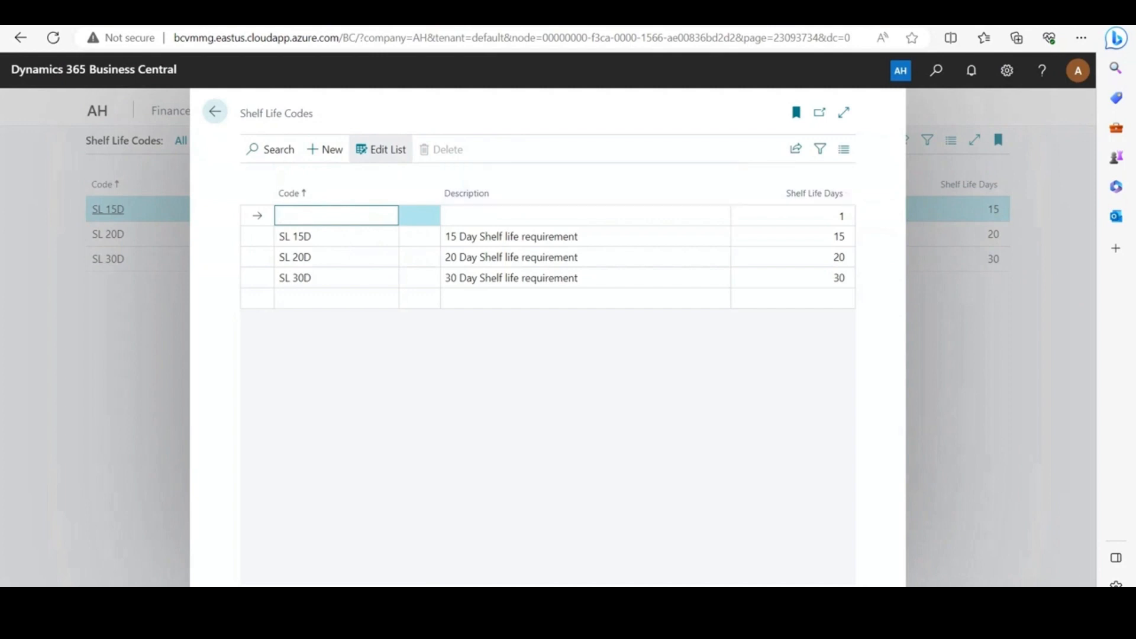
text(SL 40D)
Enter "40 Day shelf life requirement" as the description of the SL 40D code
key(Tab)
text(40 DAy)
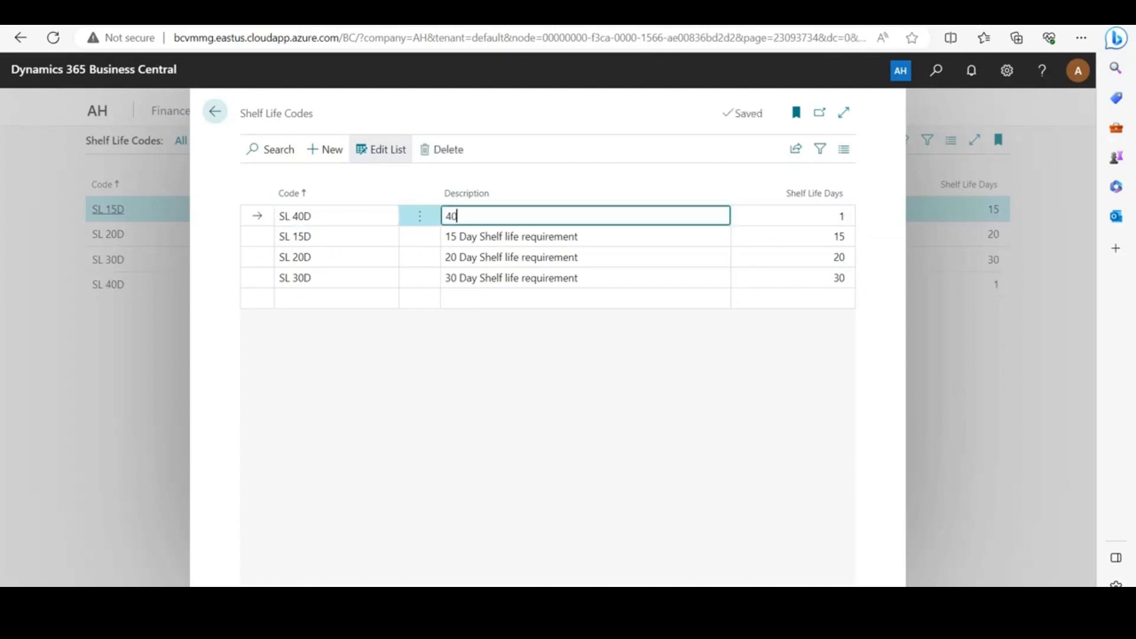
key(BackSpace)
key(BackSpace)
text(ay shelf life requirement)
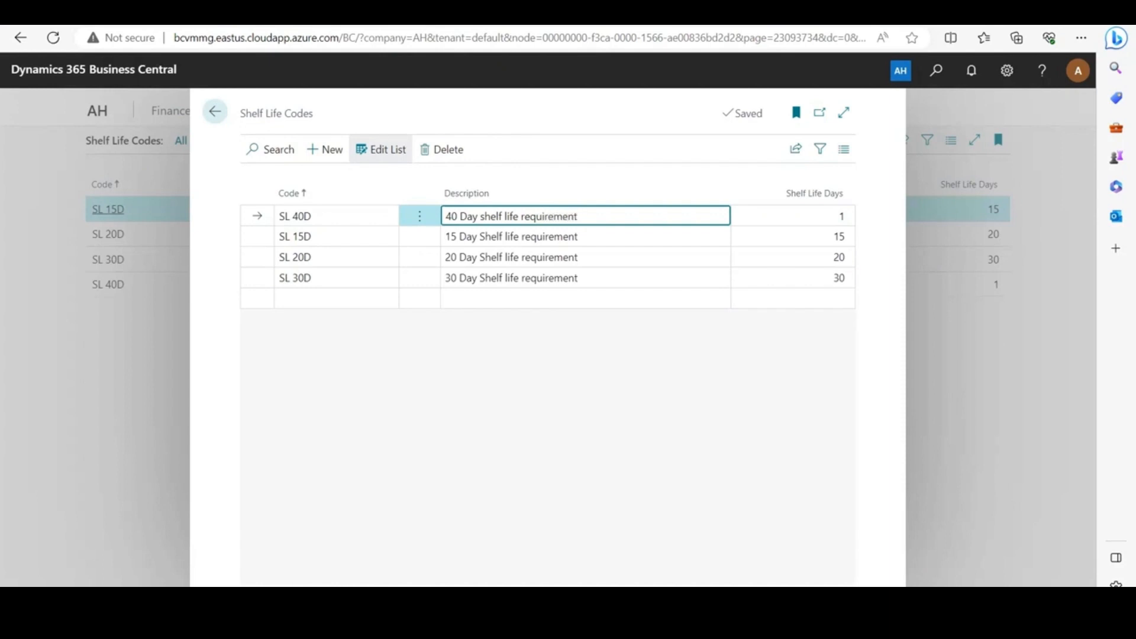
Set the shelf life days of the SL 40D code to 40 and return to the home page
key(Tab)
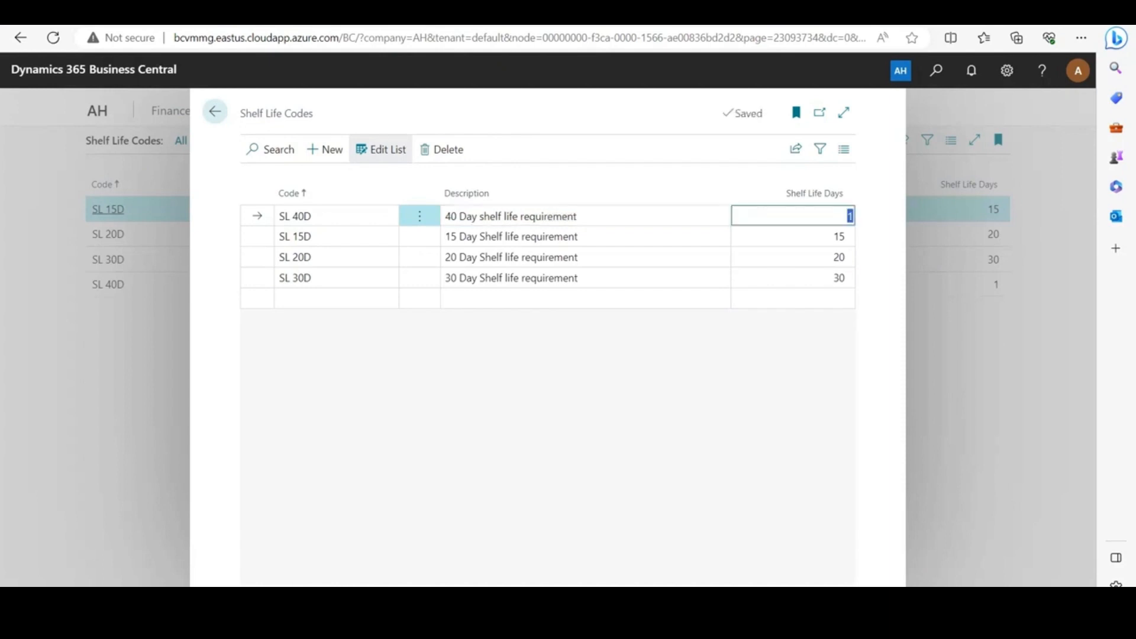
text(40)
key(Escape)
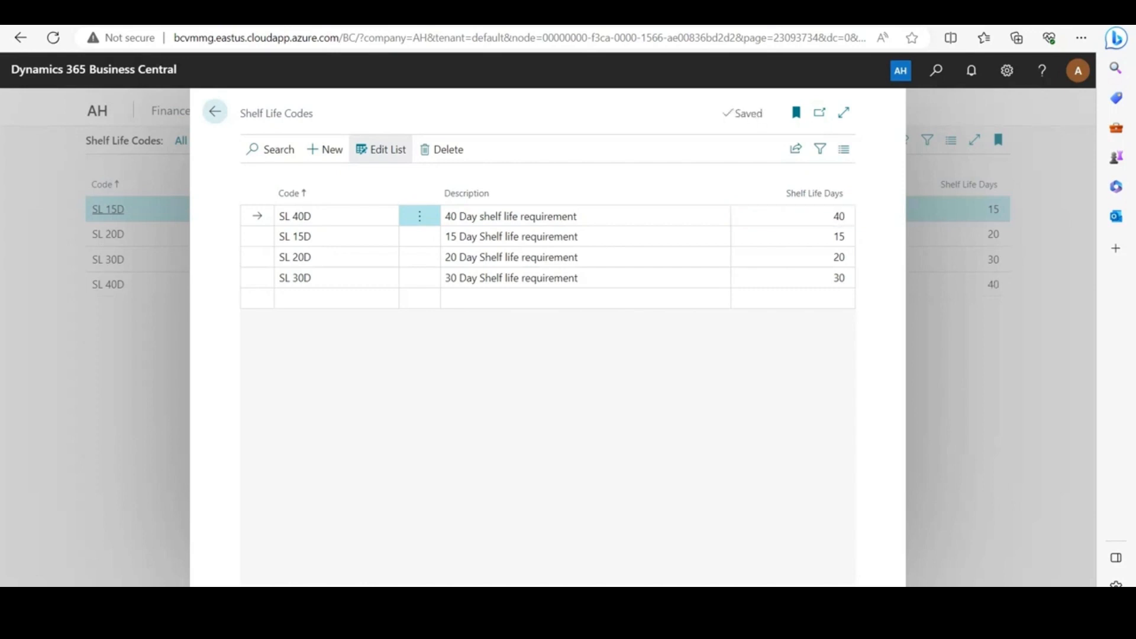
key(Escape)
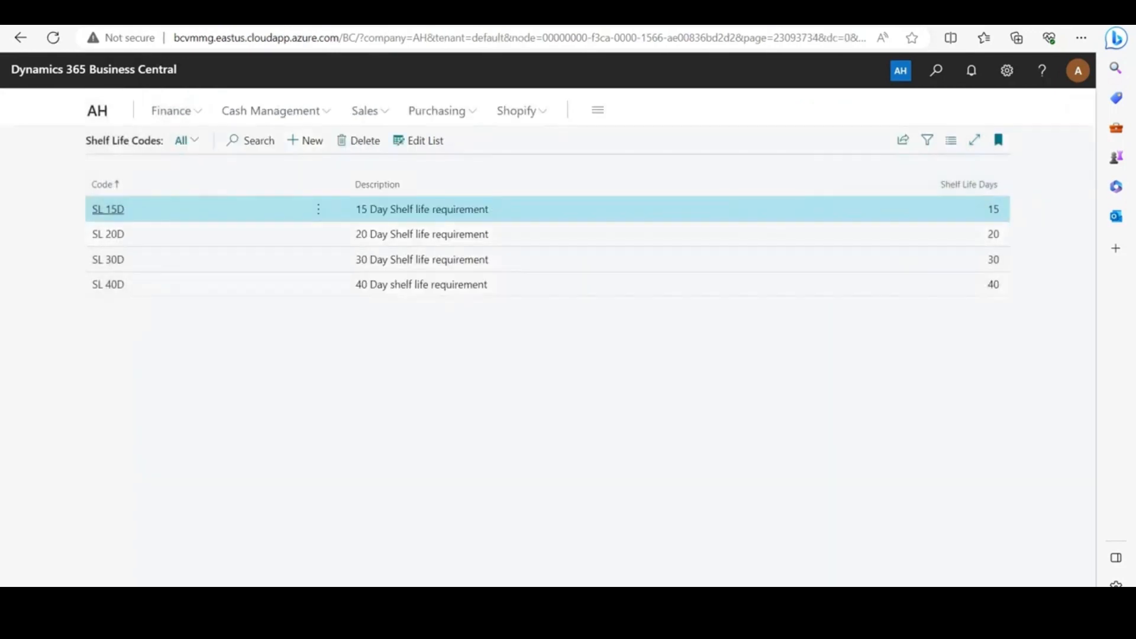
key(Escape)
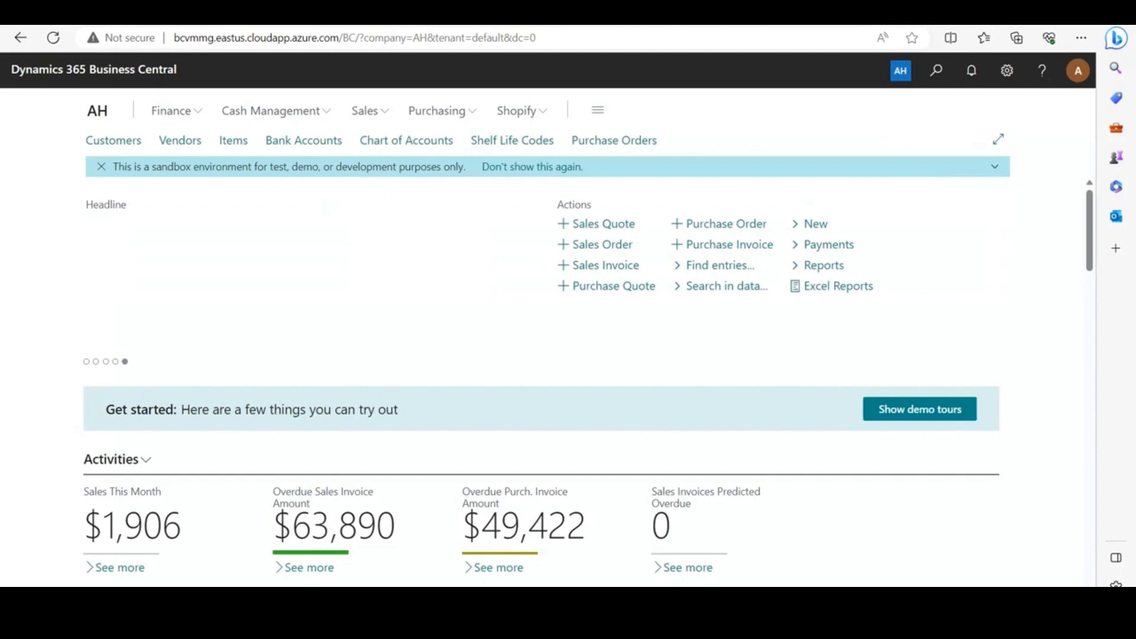
Check the Shelf Life Code assigned on the item card of F00001 Sausage, then return to the home page
click(234, 140)
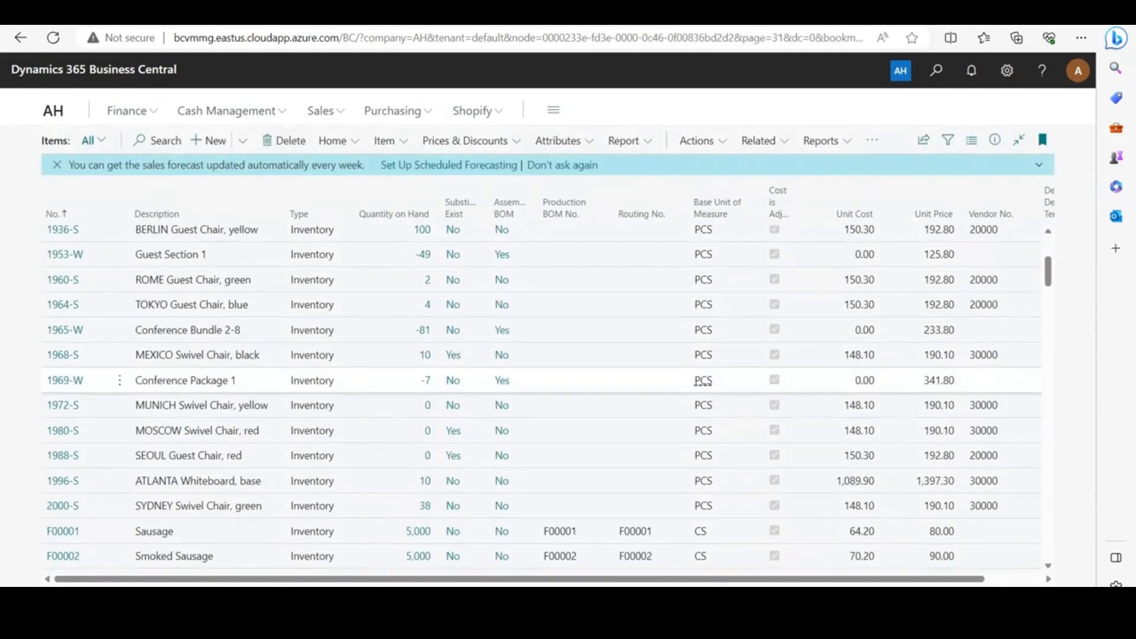
click(63, 430)
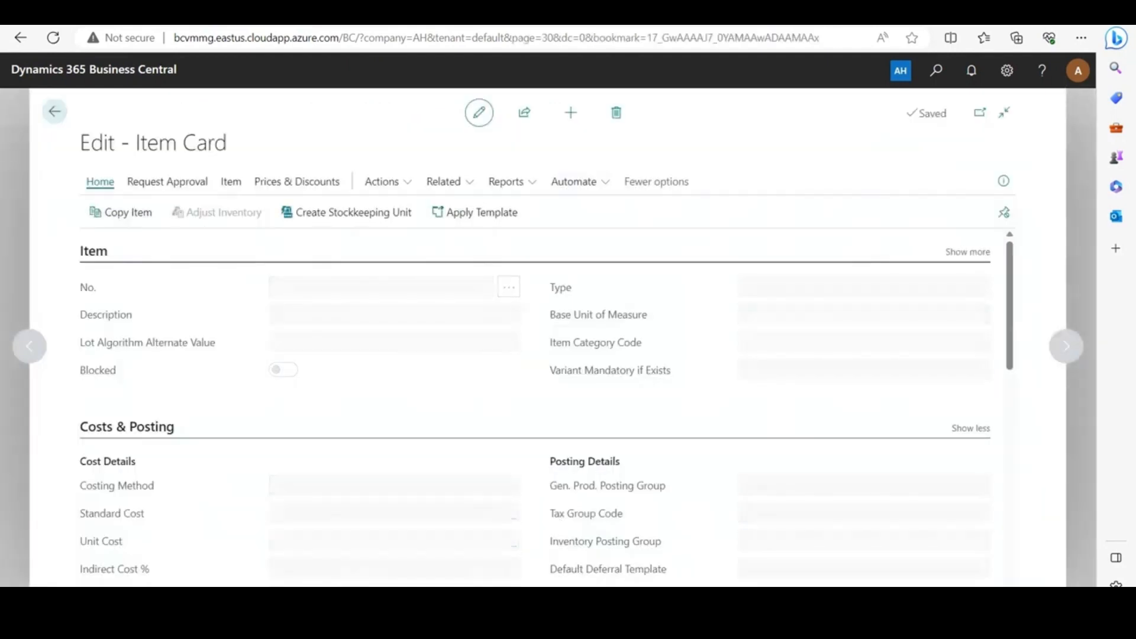
scroll(546, 409, down, 2)
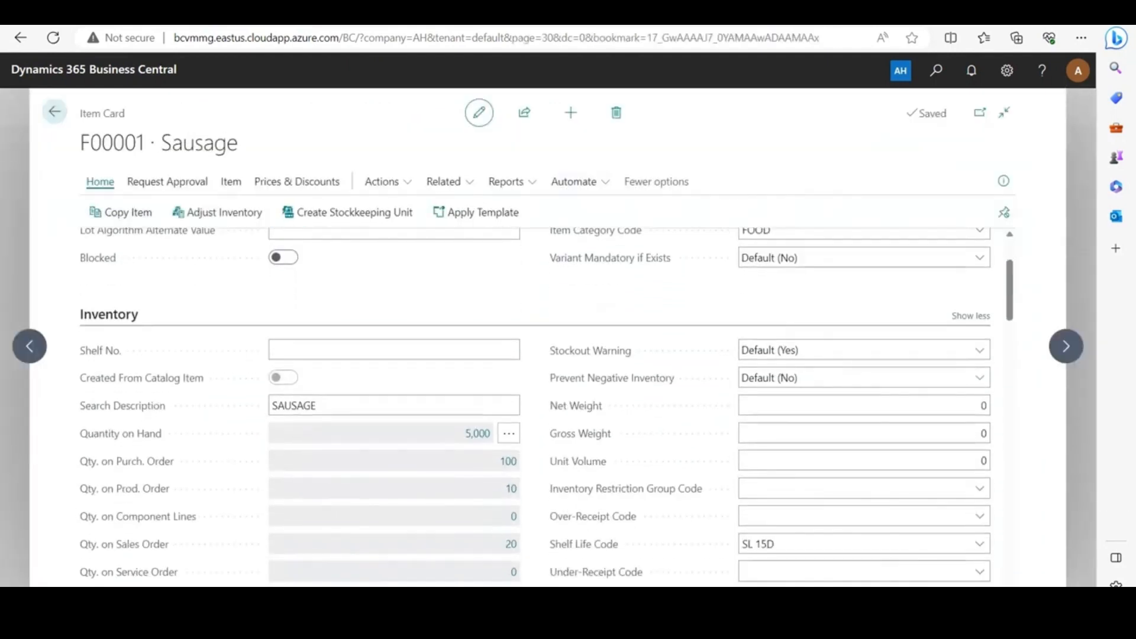
scroll(586, 429, down, 1)
scroll(586, 429, down, 1)
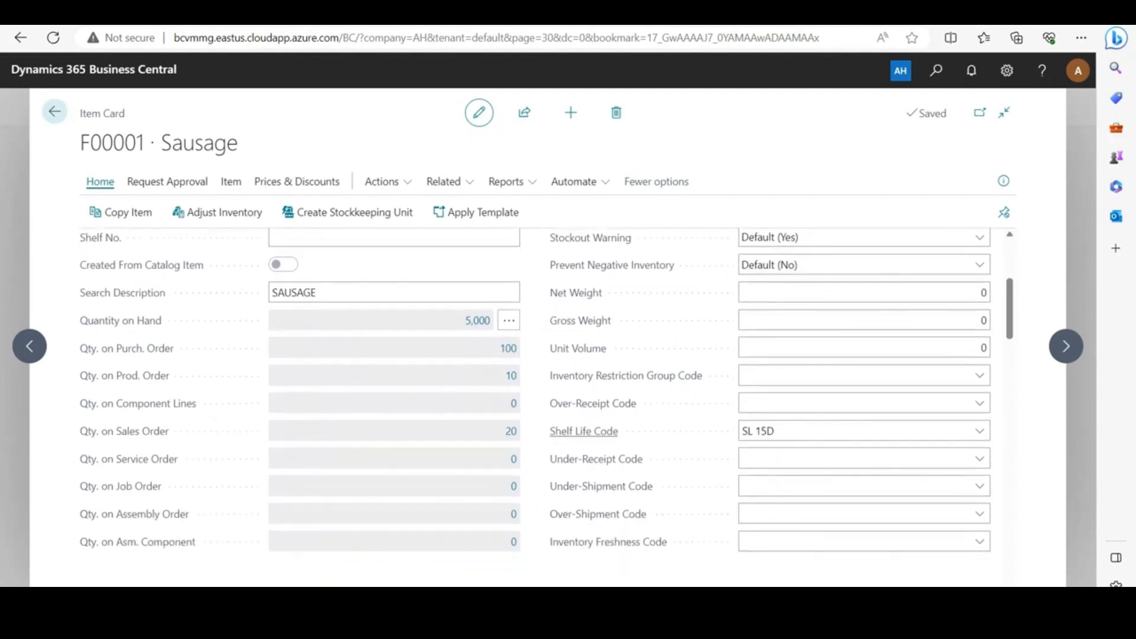
mouse_move(583, 431)
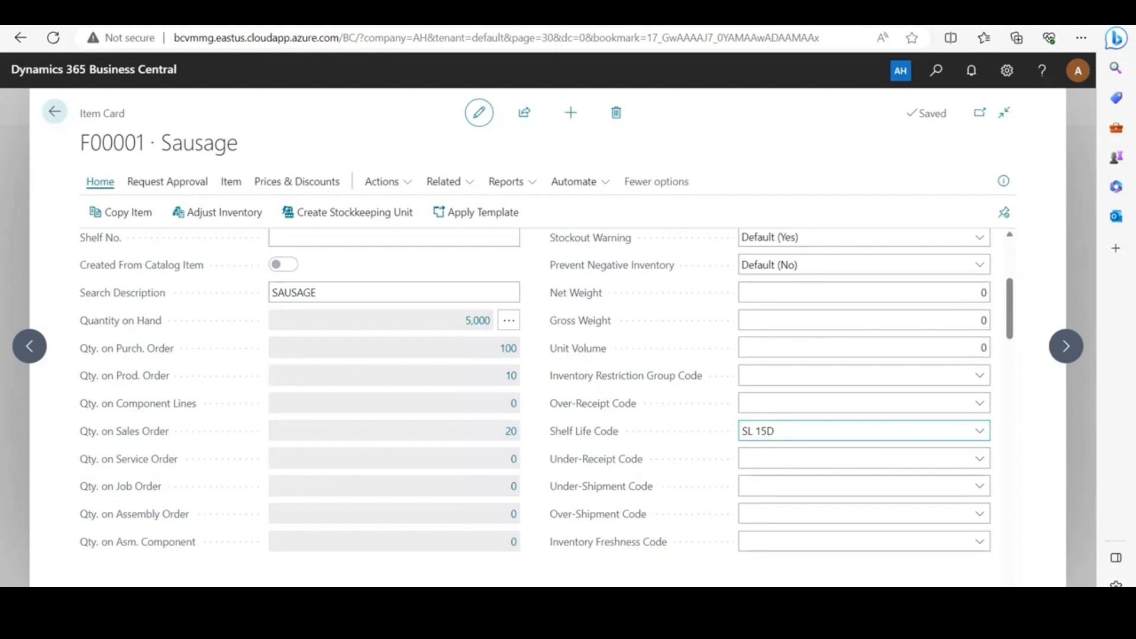
click(54, 111)
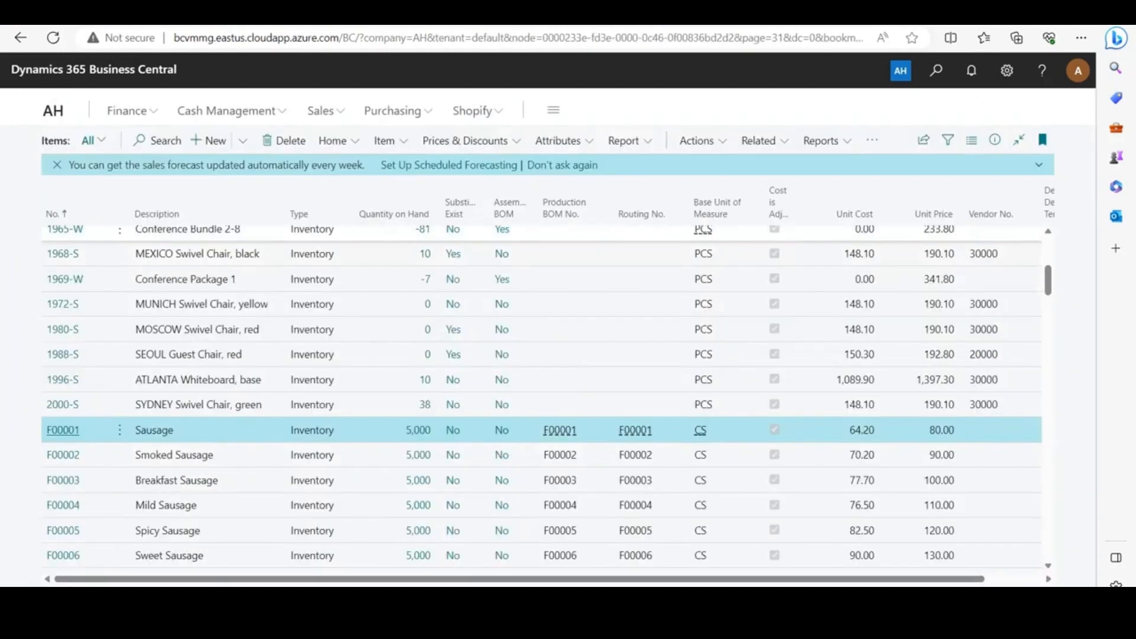
click(97, 111)
Check the Shelf Life Code in the receiving settings of vendor Meat Producer, and return to the home page
click(180, 140)
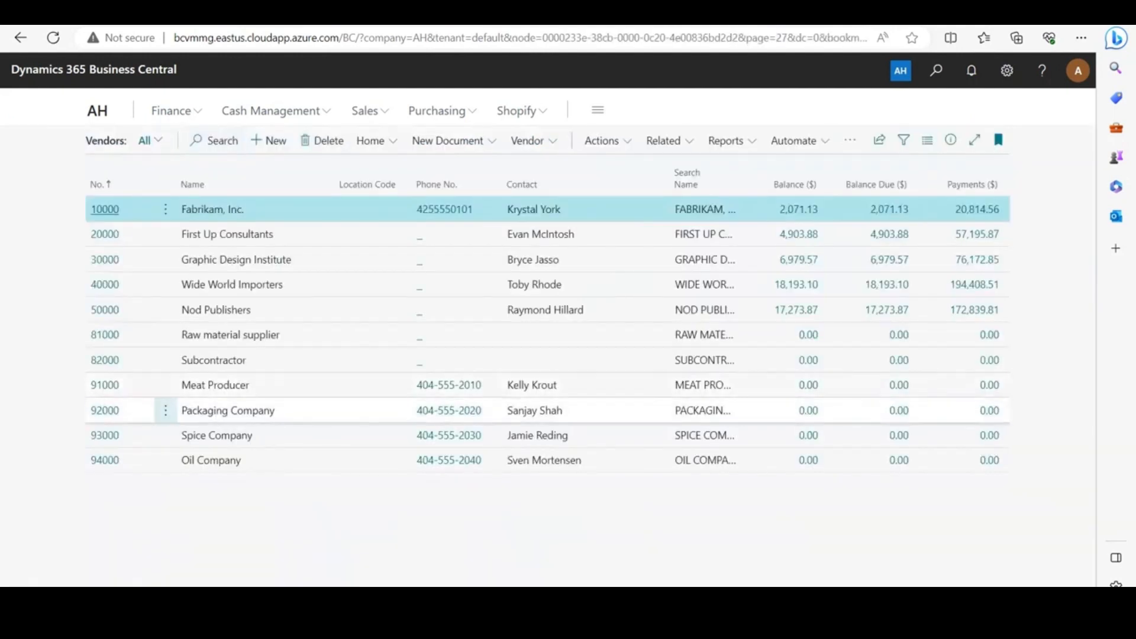
click(105, 385)
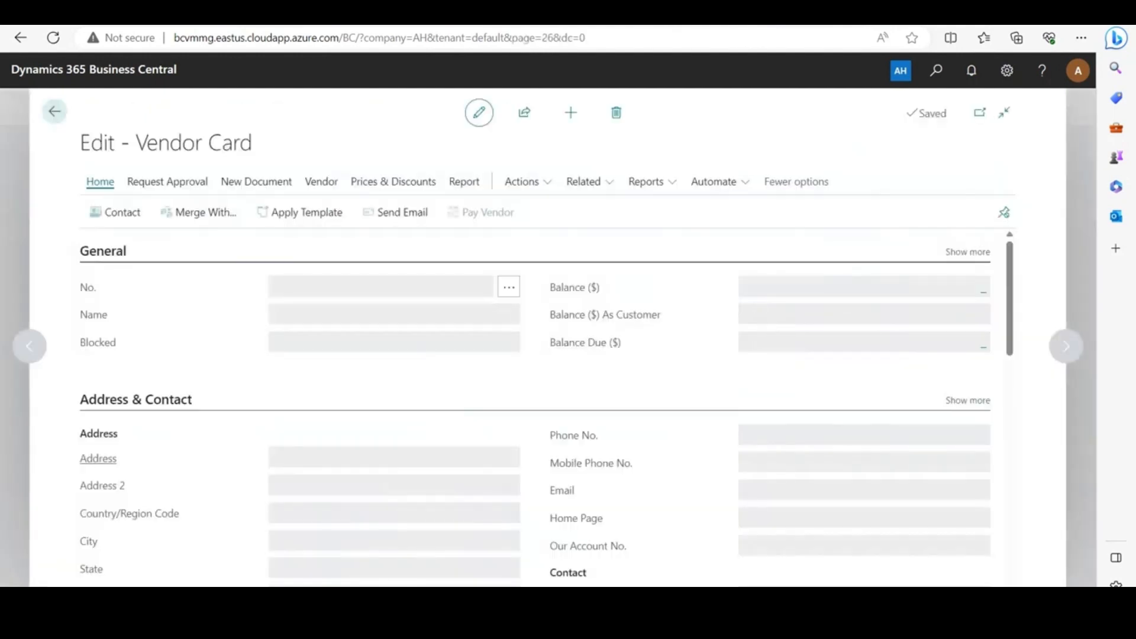
scroll(533, 408, down, 15)
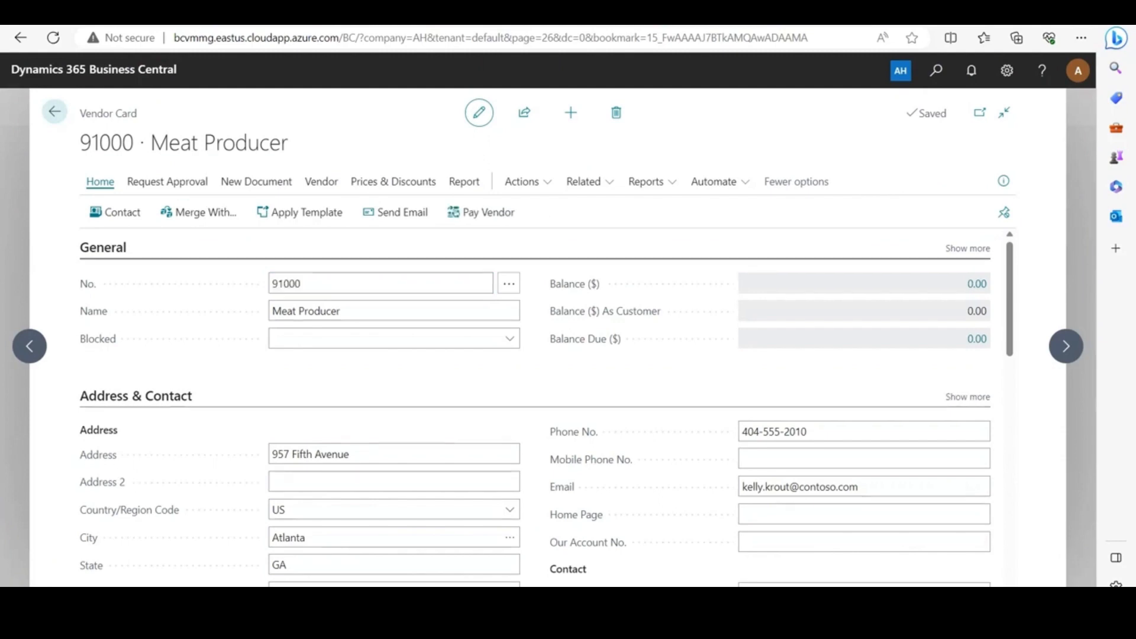
scroll(533, 408, down, 2)
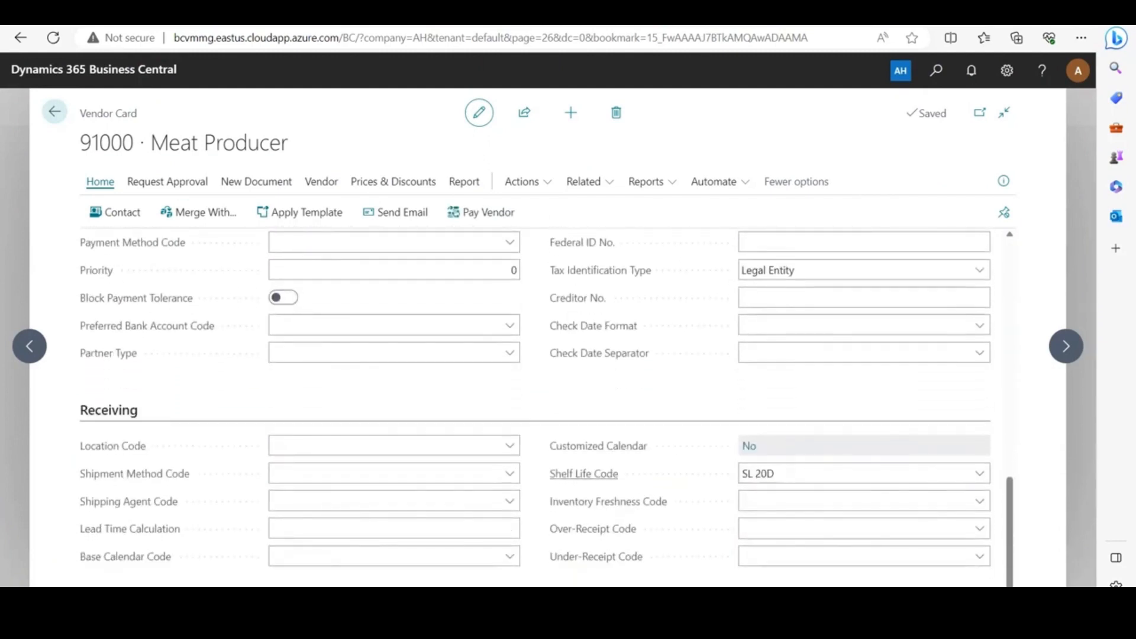
mouse_move(586, 476)
key(Escape)
key(Escape)
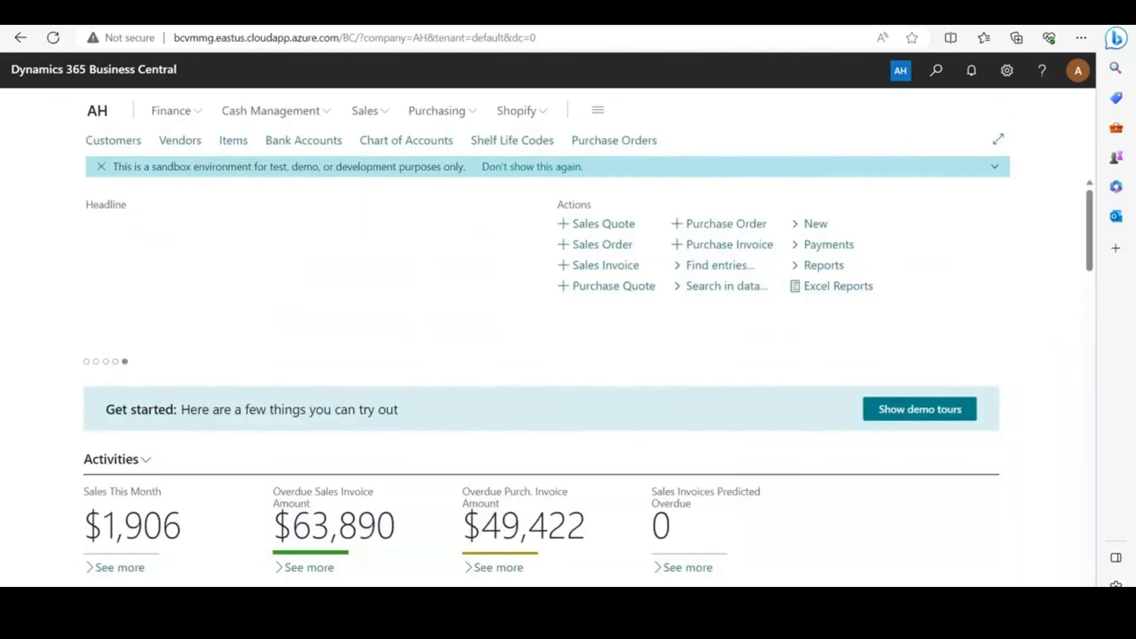
Open the vendor-specific shelf life codes from the item card of F00001 Sausage
click(234, 140)
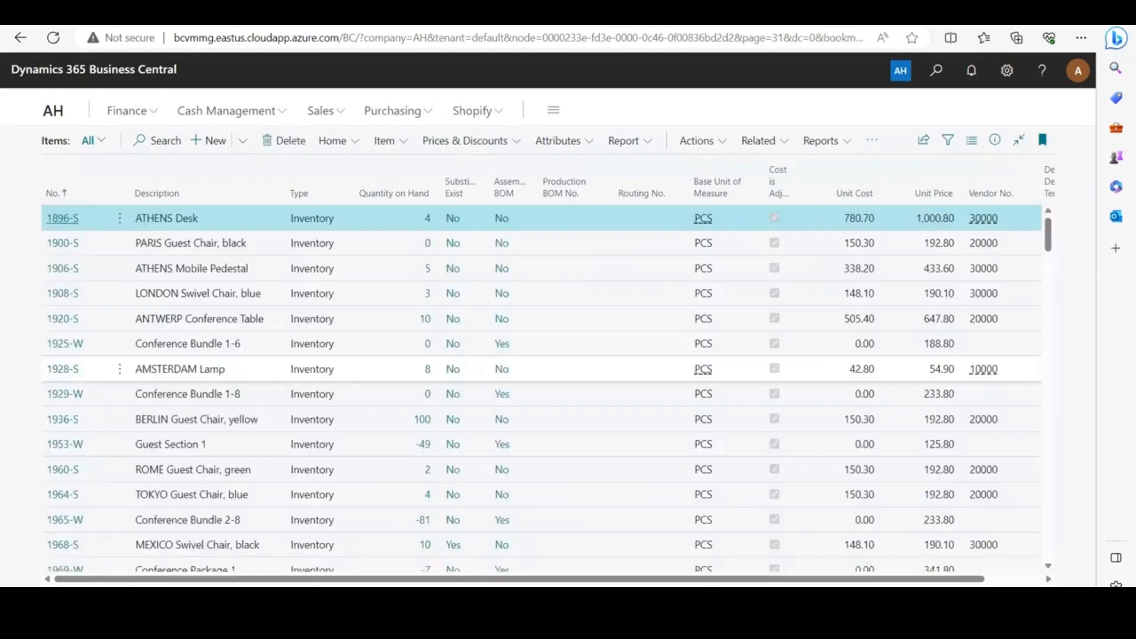
scroll(533, 390, down, 5)
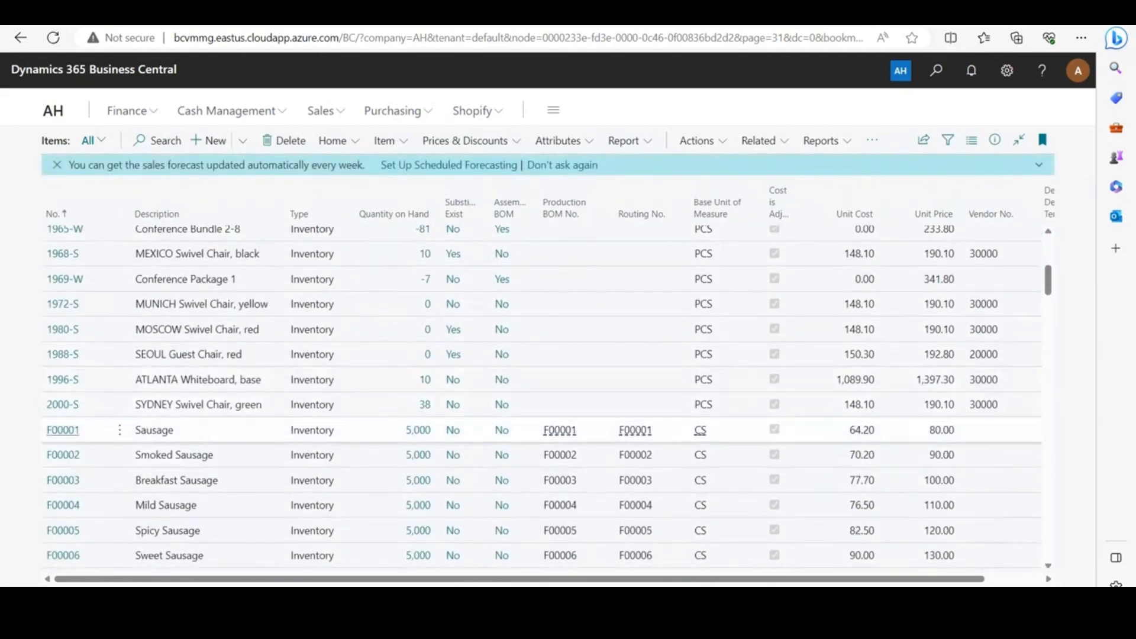
click(62, 430)
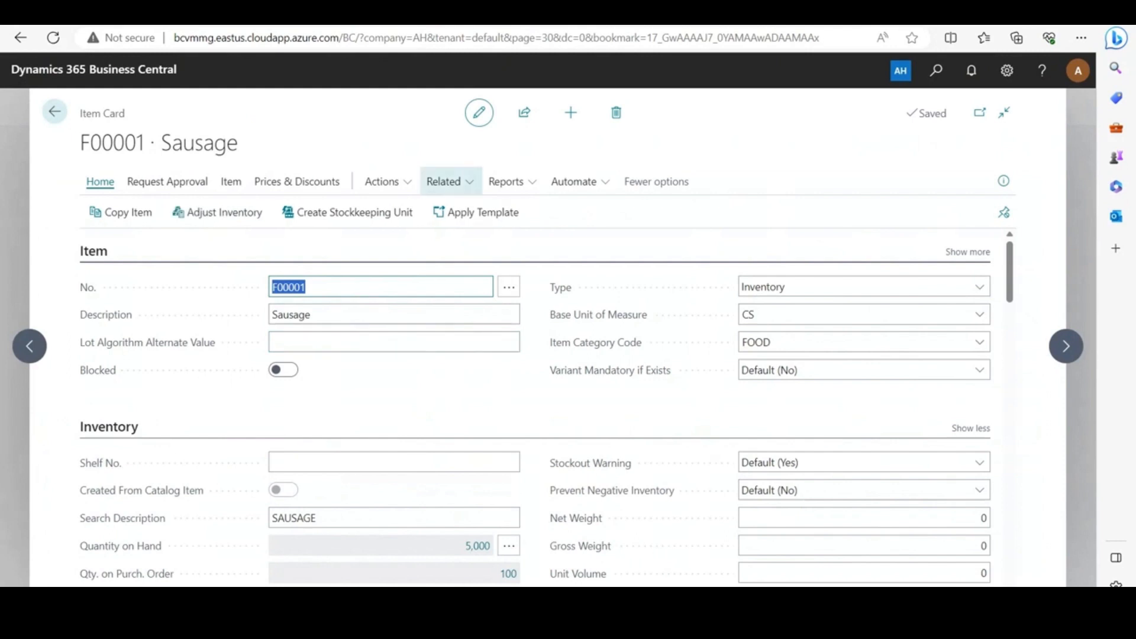
click(451, 182)
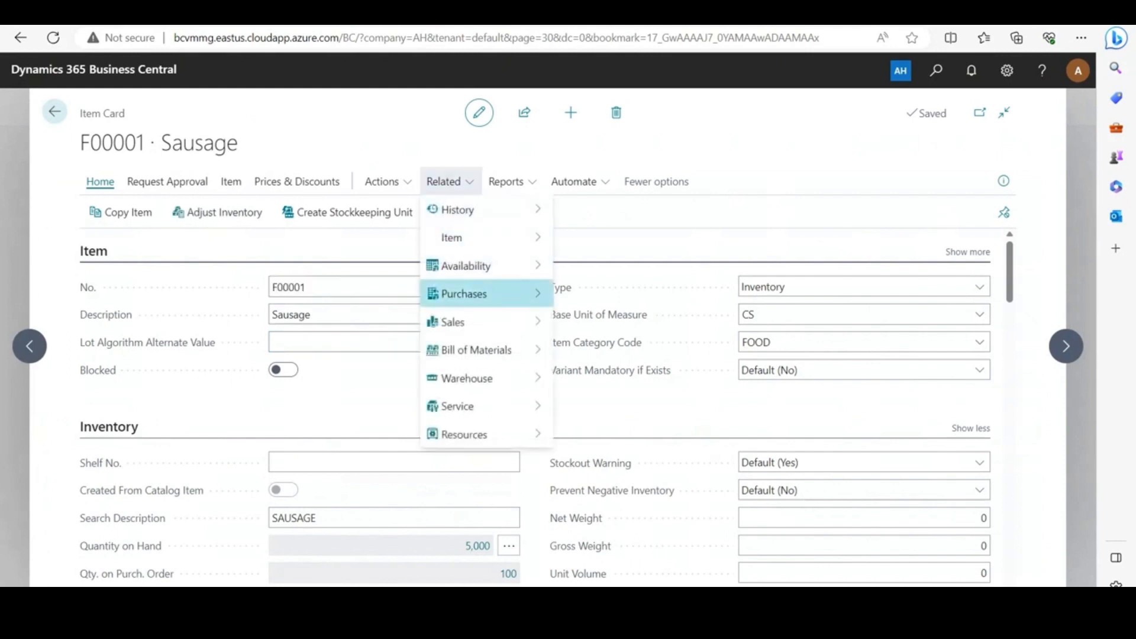
mouse_move(464, 293)
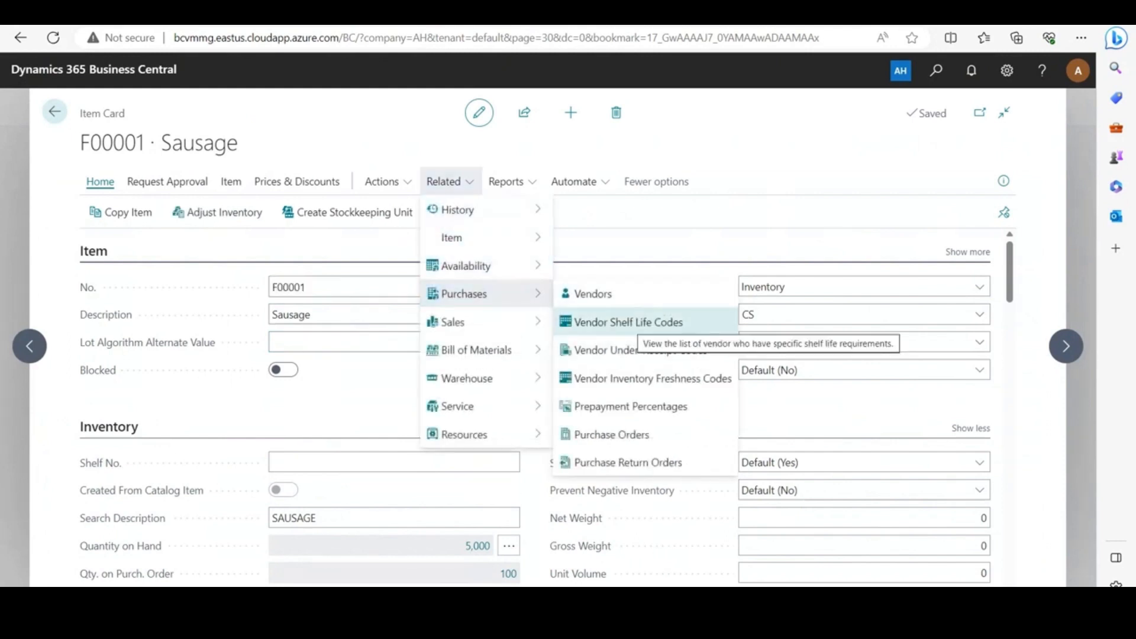
click(628, 322)
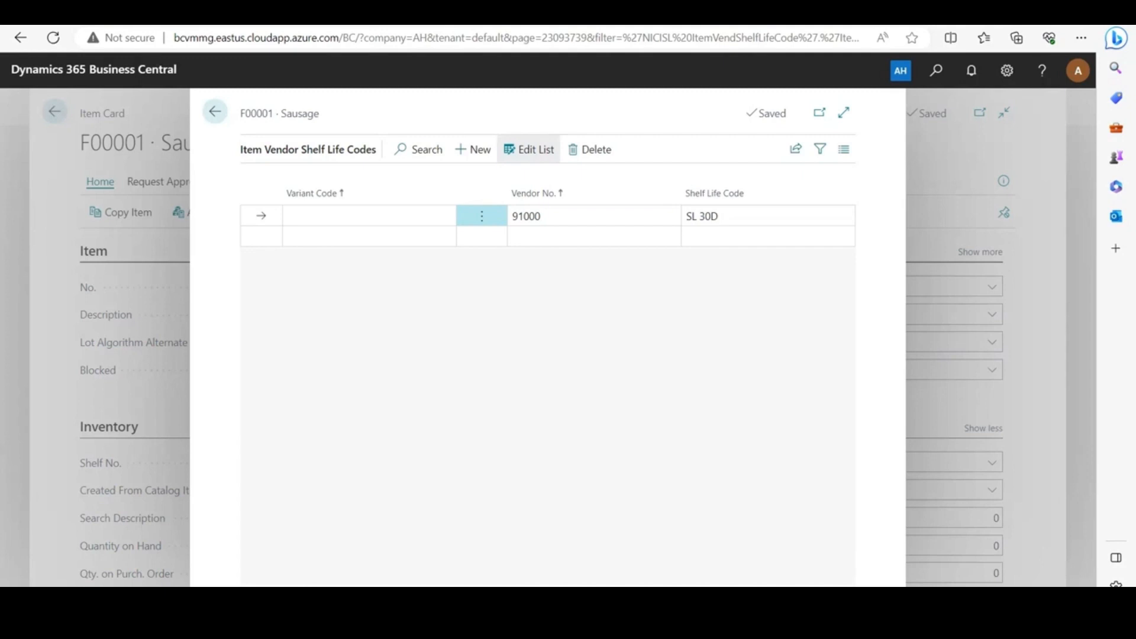
Look through the vendors available for the existing item vendor shelf life entry and close the list without changing it
click(583, 216)
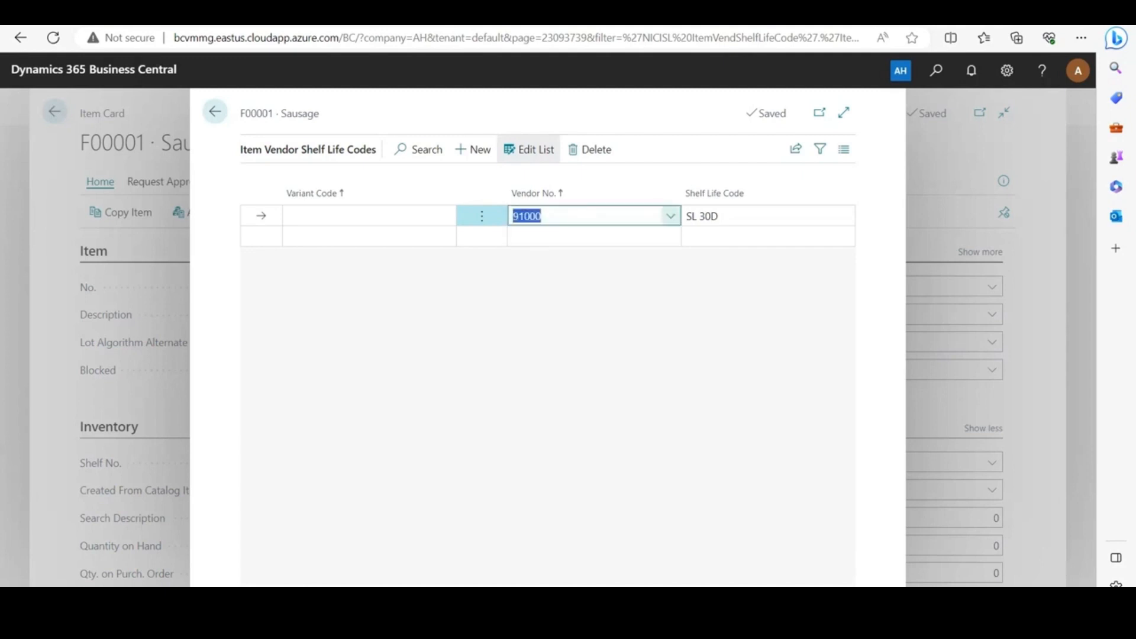
click(670, 216)
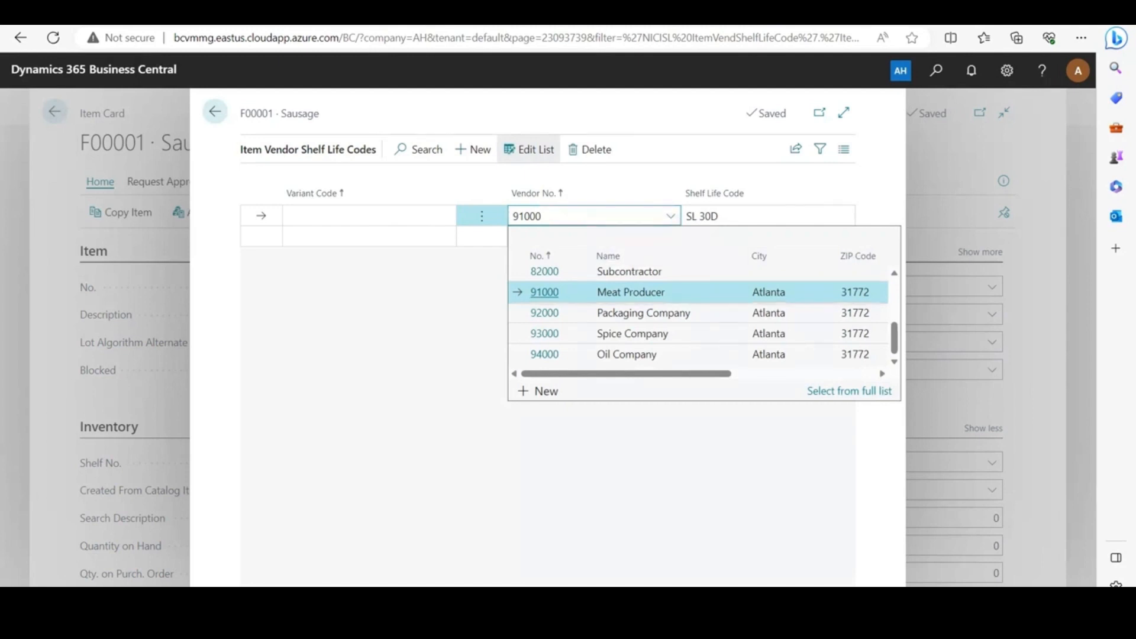
click(621, 441)
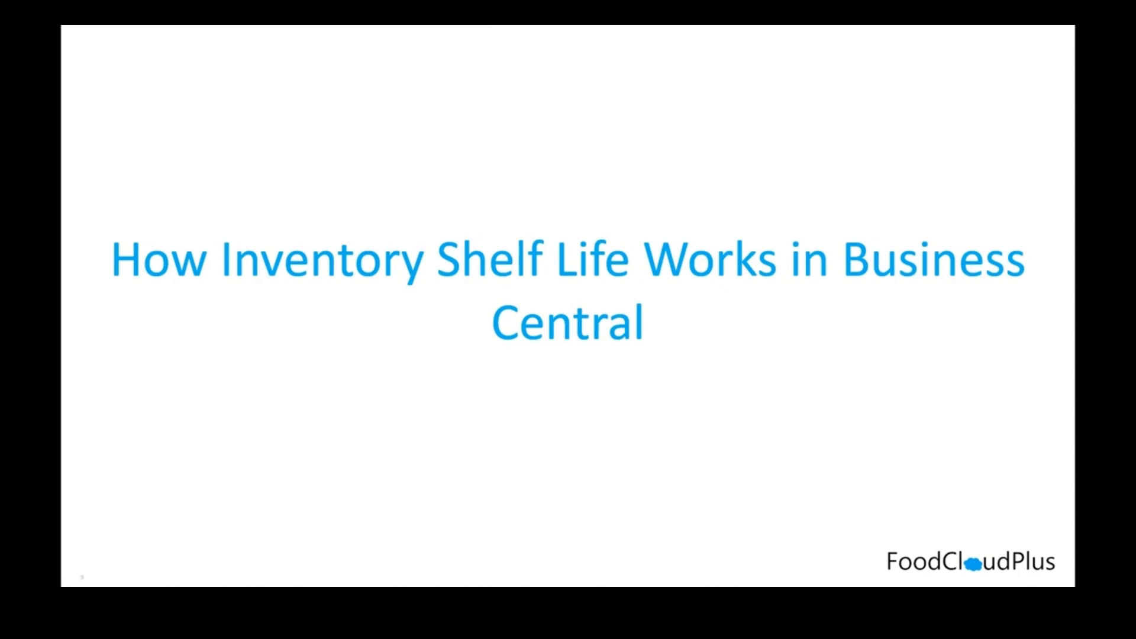
key(Right)
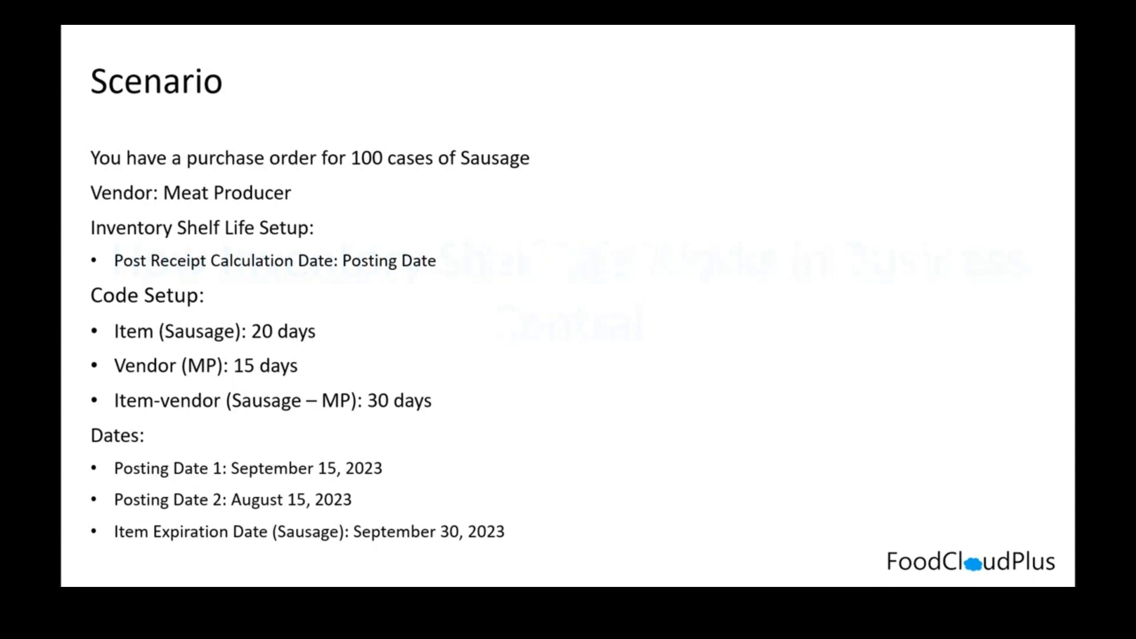